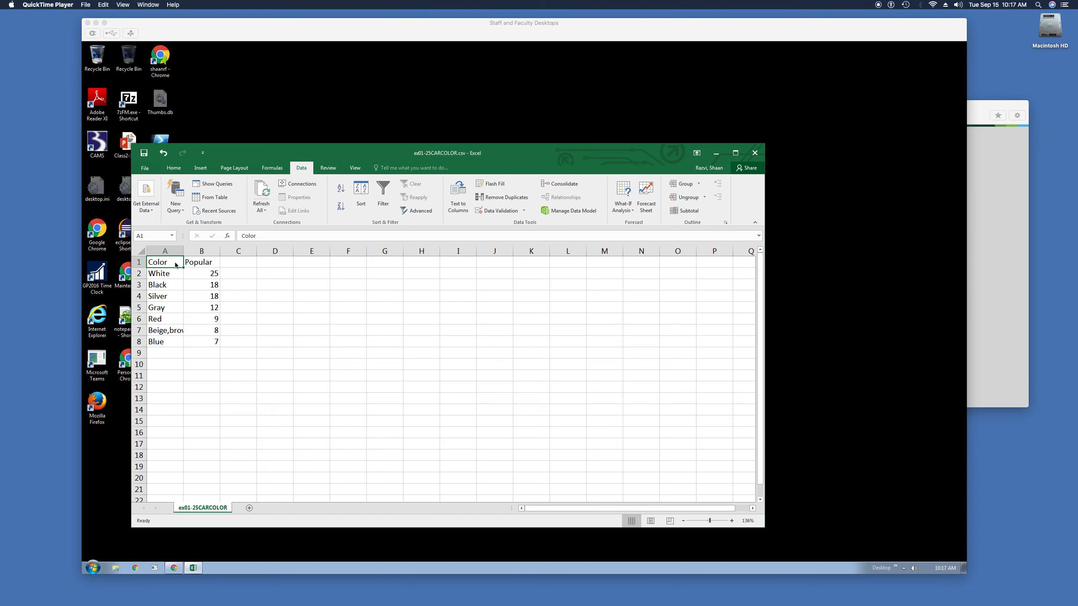
left_click(196, 264)
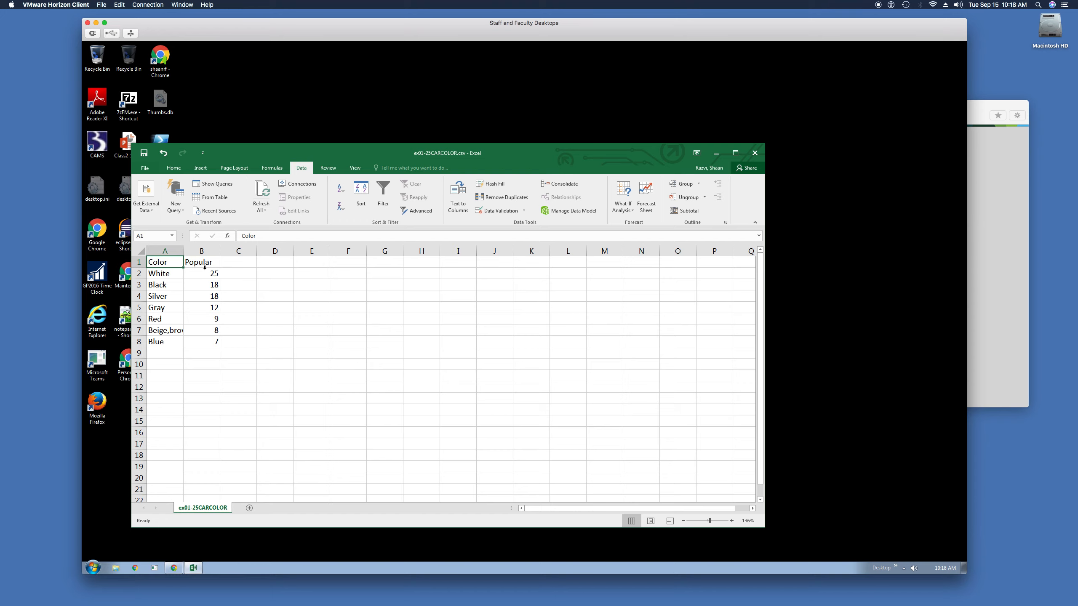
left_click_drag(168, 273, 168, 342)
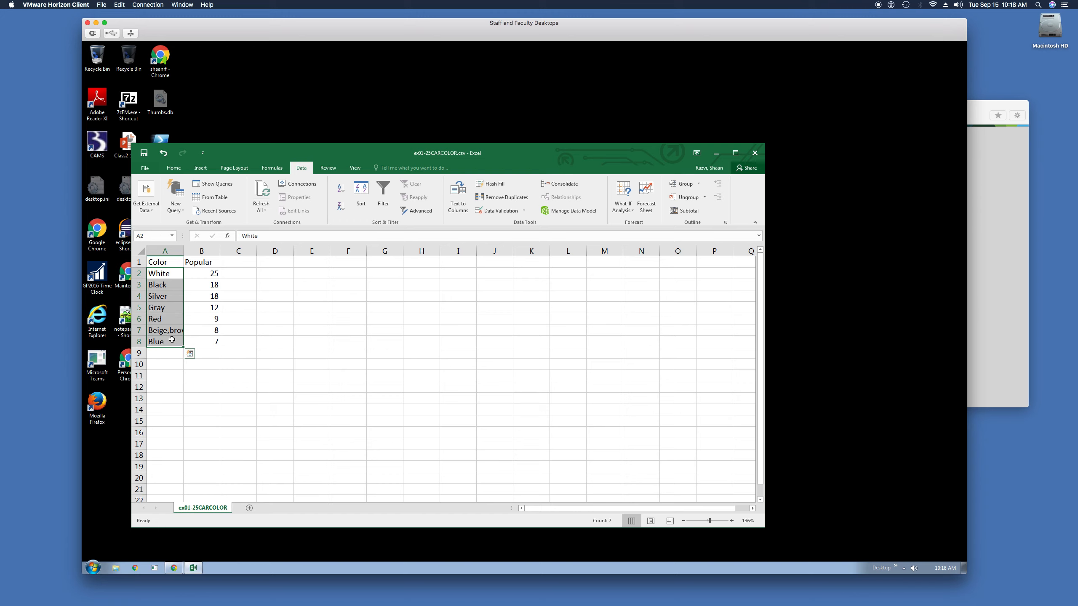
left_click(210, 276)
left_click_drag(209, 275, 213, 345)
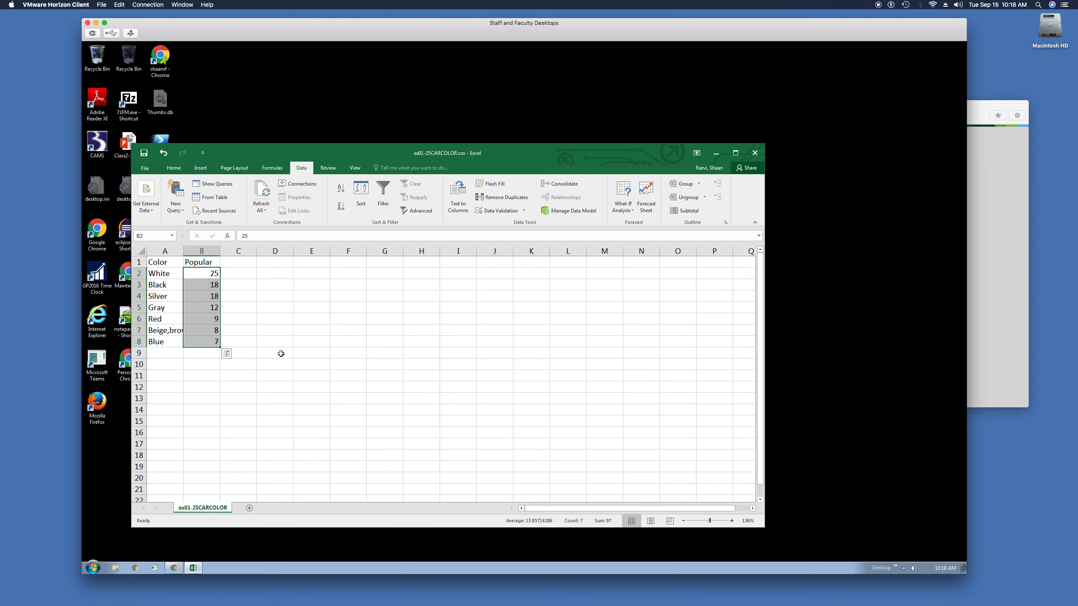
left_click(164, 274)
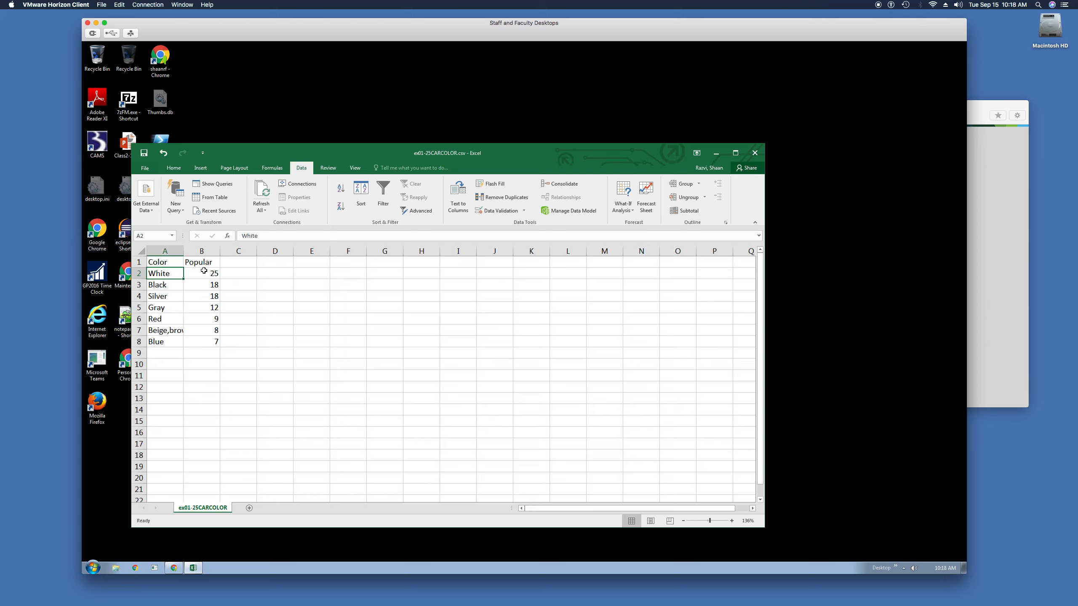
Total the Popular values in B2:B8 with AutoSum, placing the result in cell B9
left_click_drag(204, 272, 208, 345)
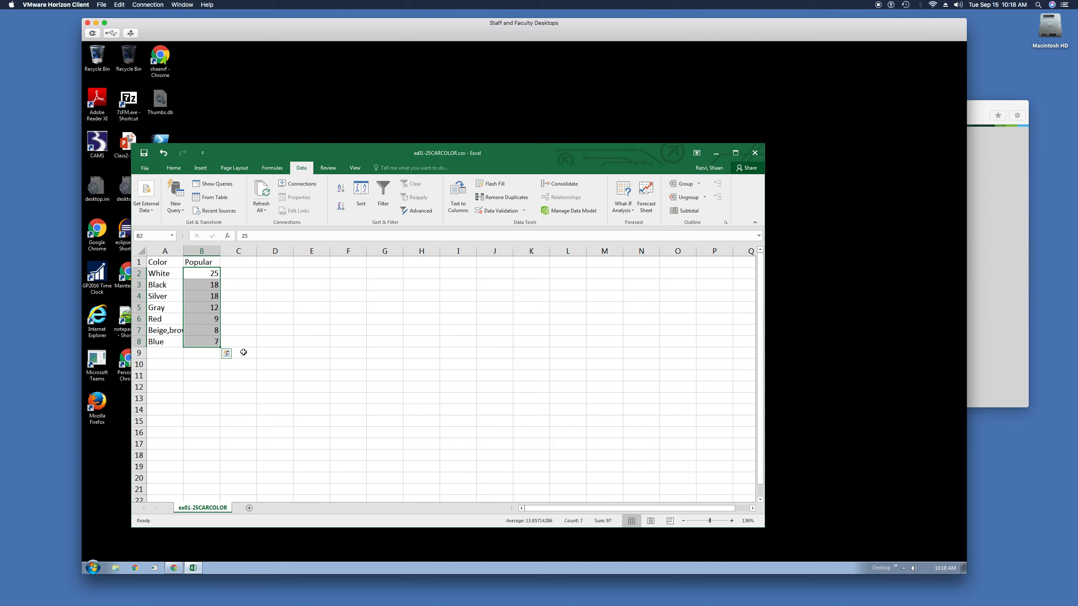
left_click(173, 169)
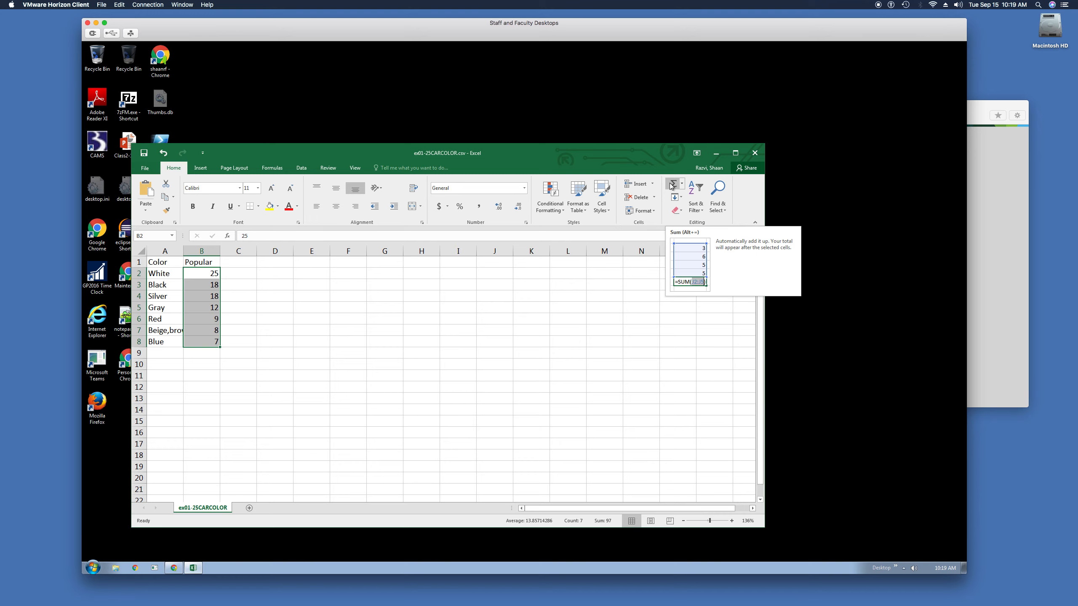
left_click(675, 182)
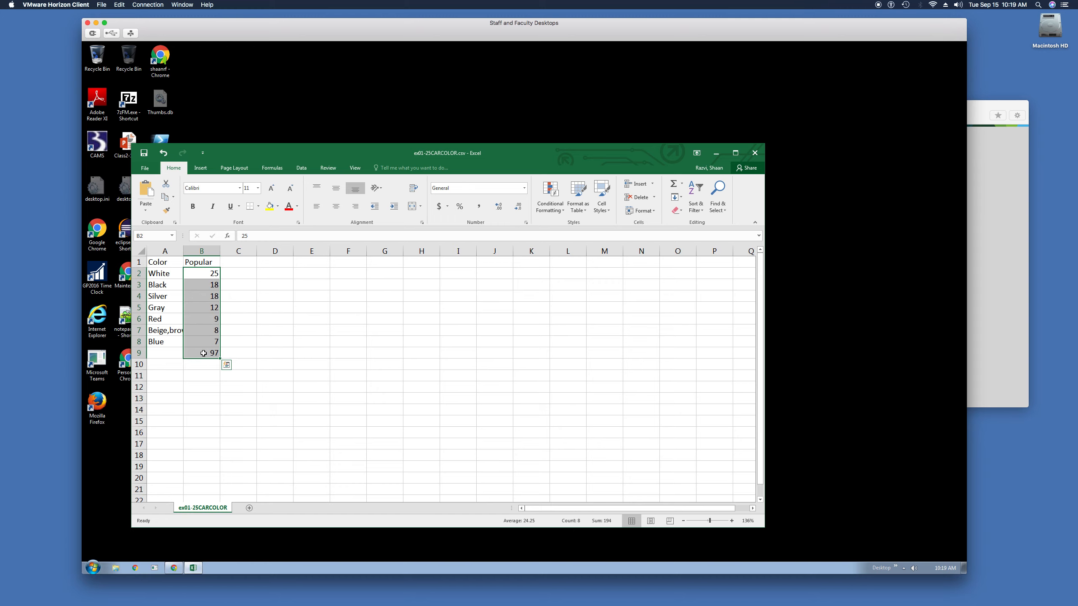
Inspect the SUM formula in cell B9 and clear the cell
left_click(241, 351)
left_click(207, 355)
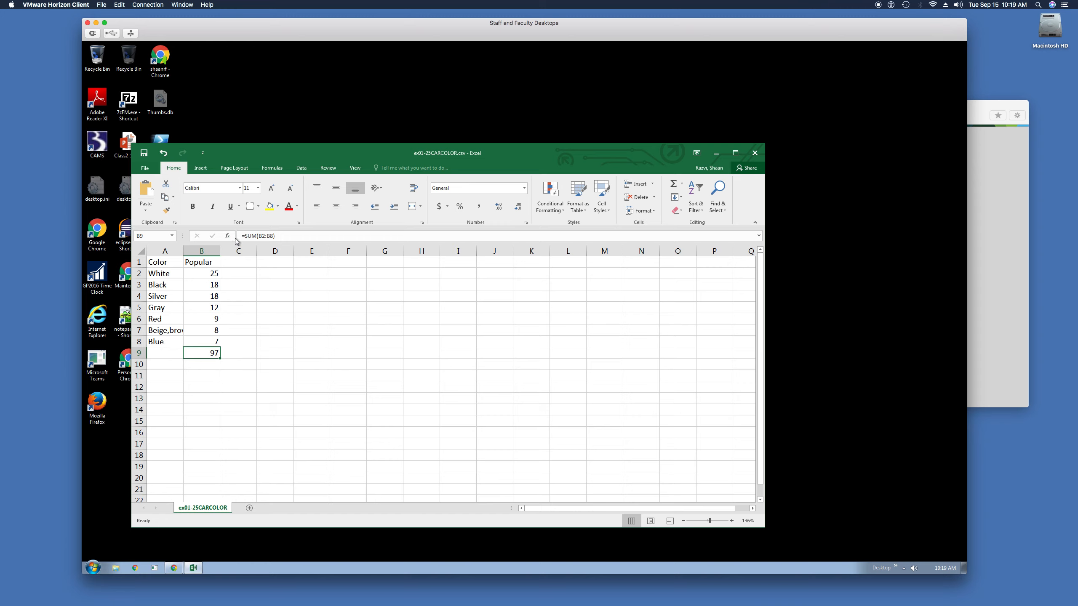
left_click(297, 237)
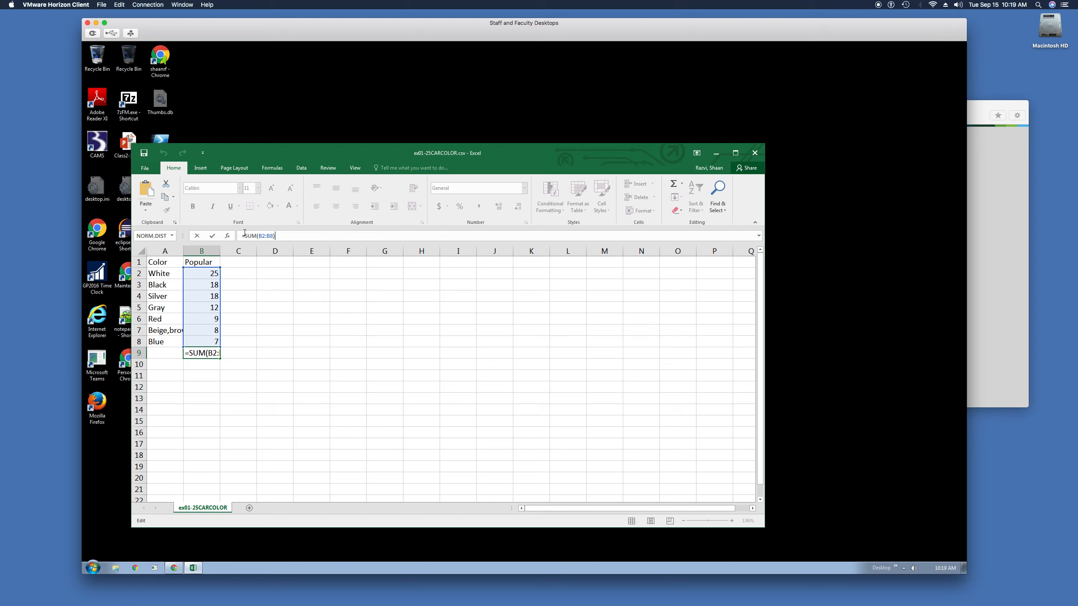
left_click_drag(245, 236, 286, 236)
key("ctrl+Return")
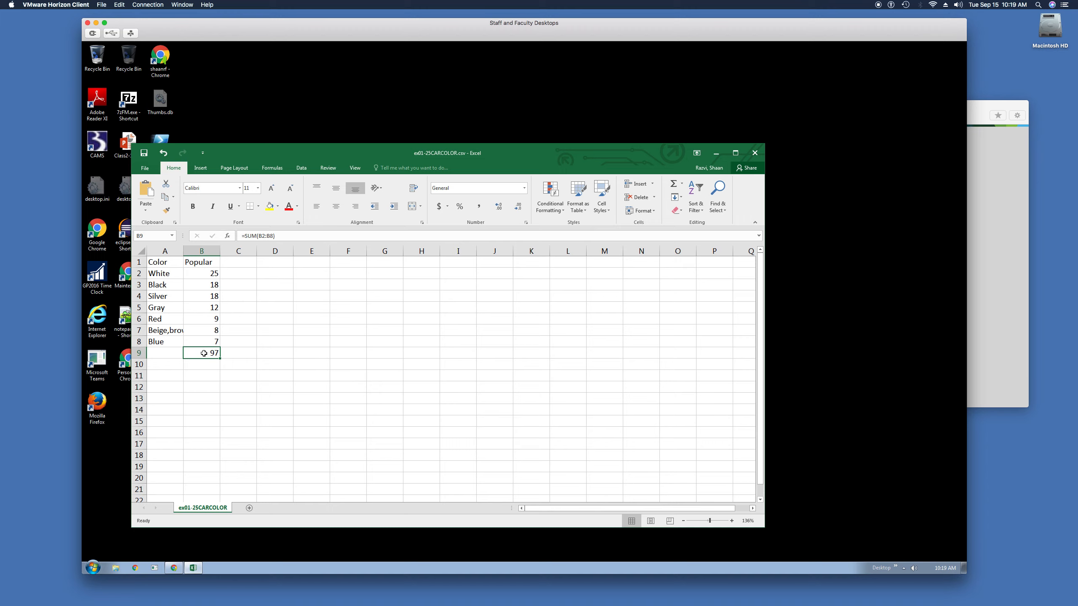
key("Delete")
Add a row below Blue with the color Other and the Popular value 3
left_click(160, 353)
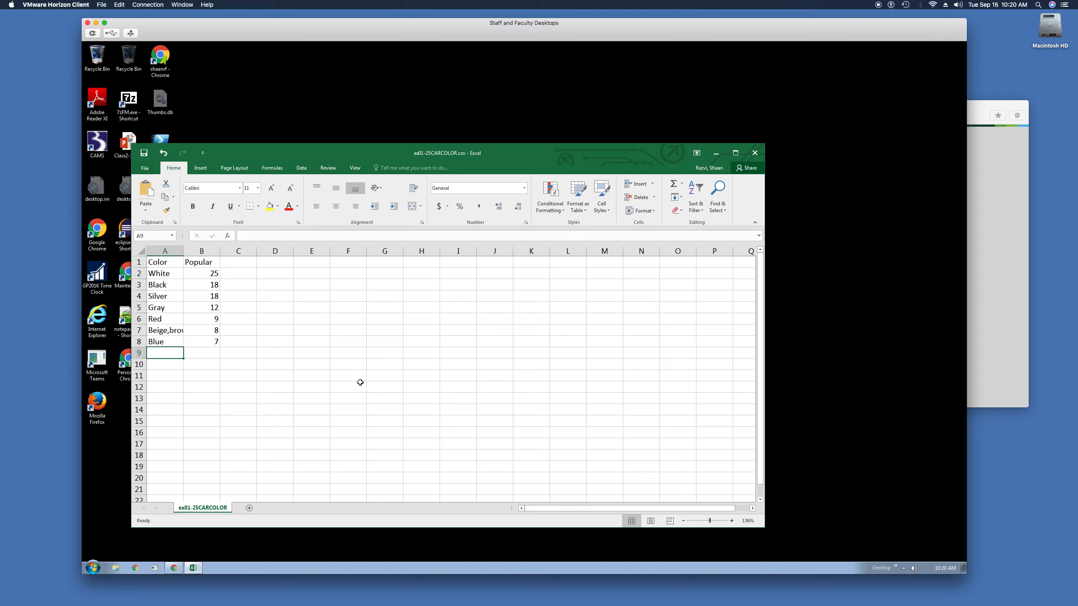
type("Other")
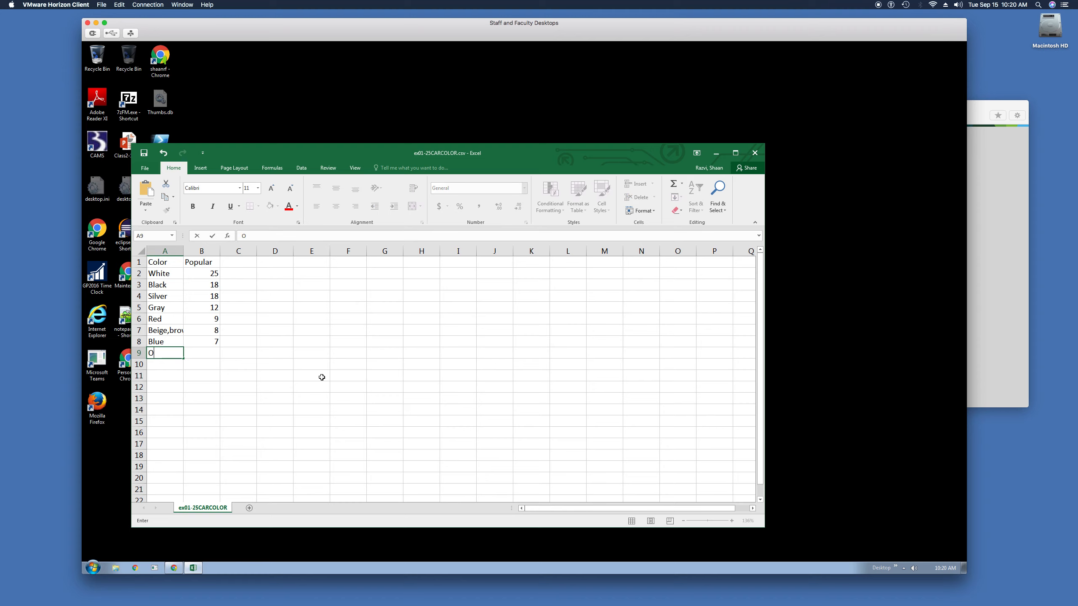
left_click(210, 353)
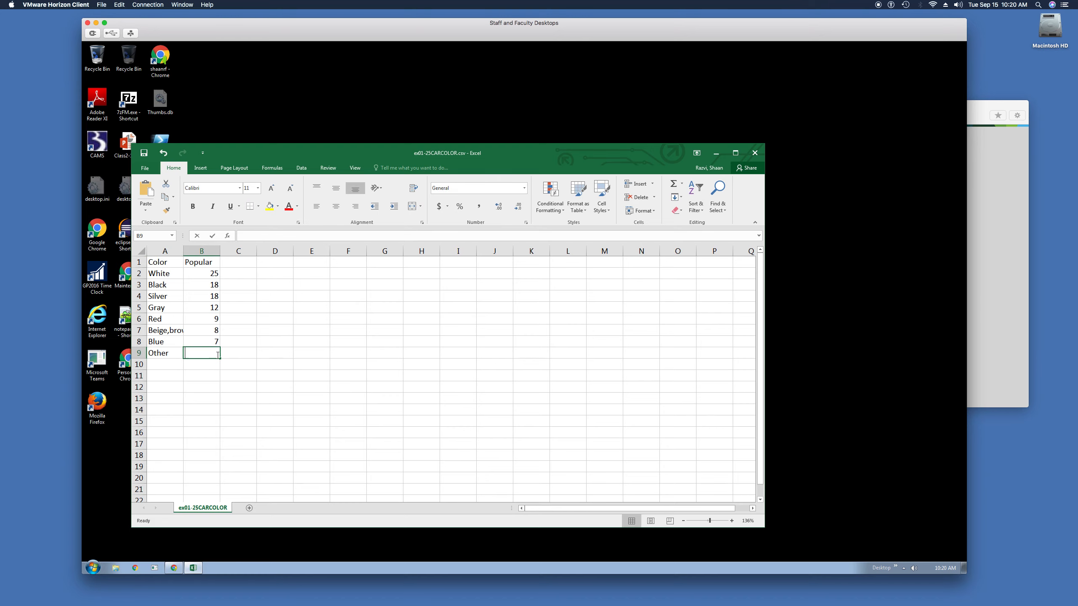
type("3")
left_click(272, 364)
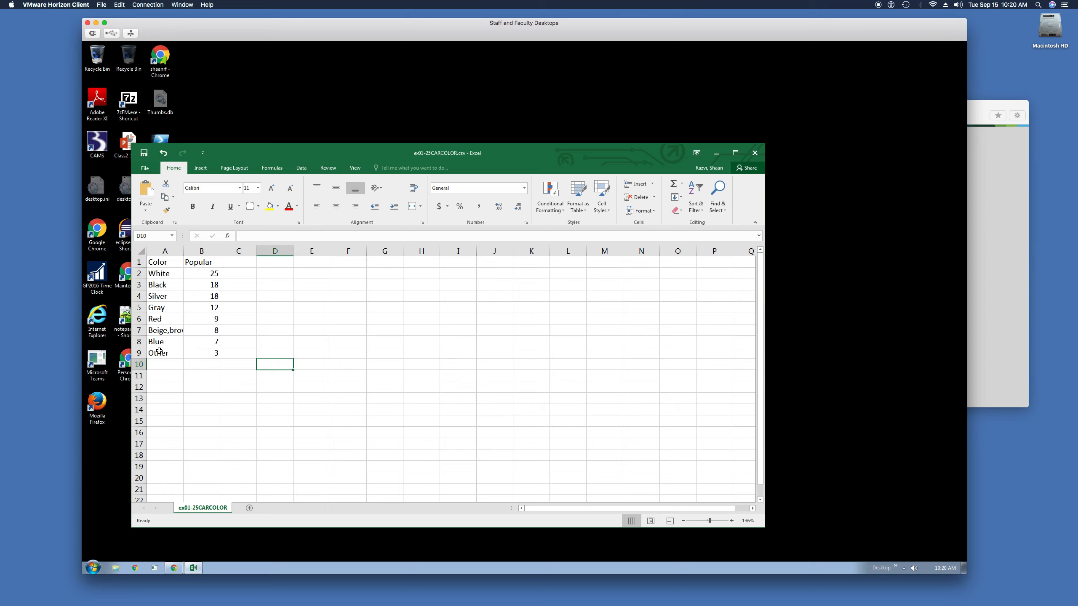
Insert a basic 2-D pie chart from A1:B9 and move it up beside the data table
left_click_drag(166, 264, 196, 356)
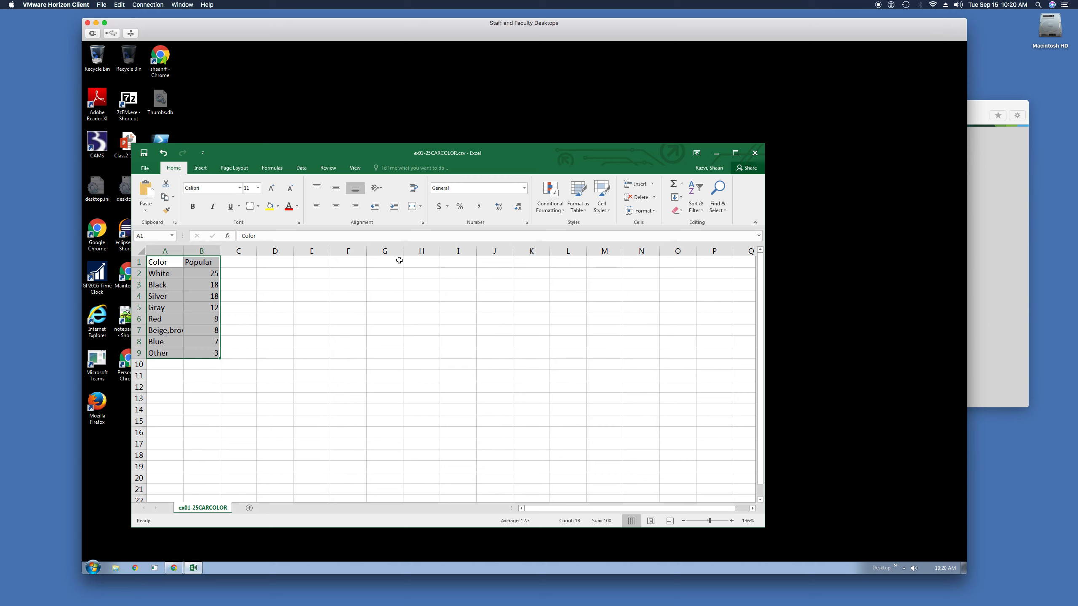
left_click(201, 168)
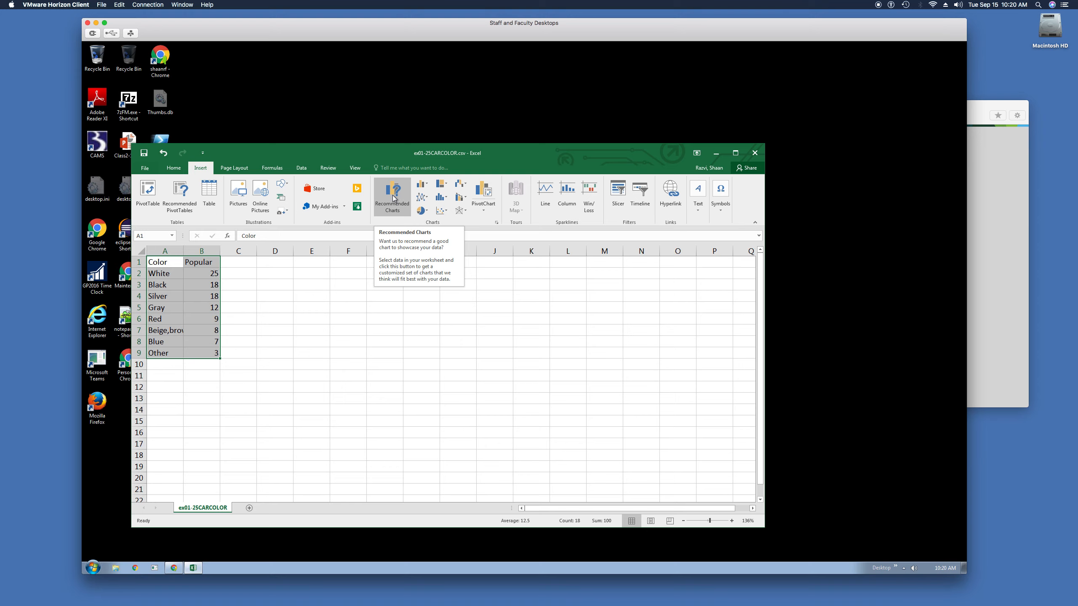
left_click(427, 212)
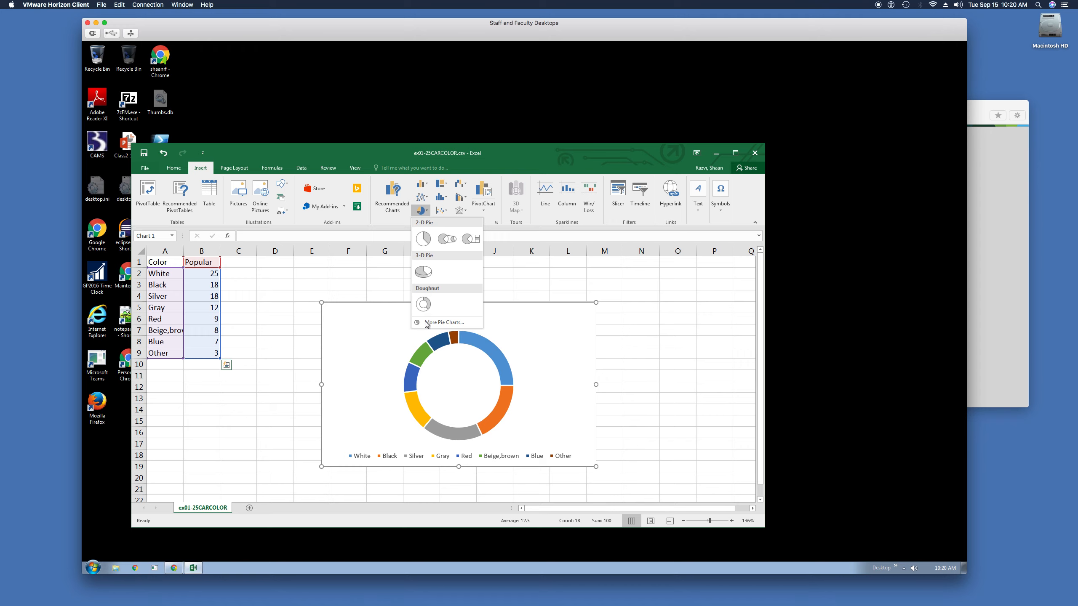
left_click(424, 239)
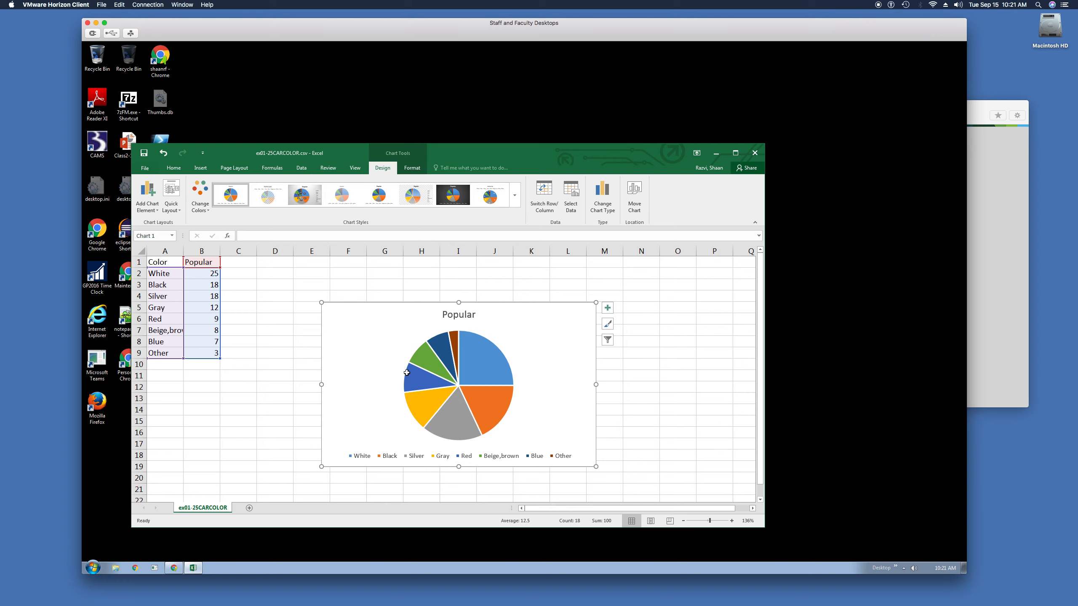
left_click_drag(388, 309, 328, 279)
left_click(327, 281)
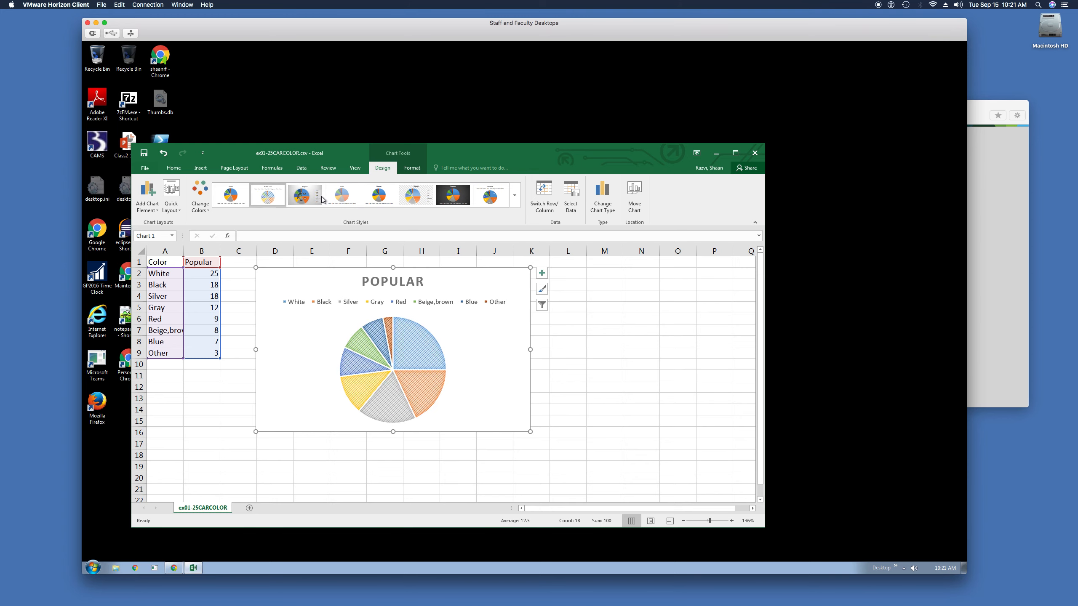
Apply the light chart style with white percentage labels on the slices and the legend between title and pie
left_click(451, 197)
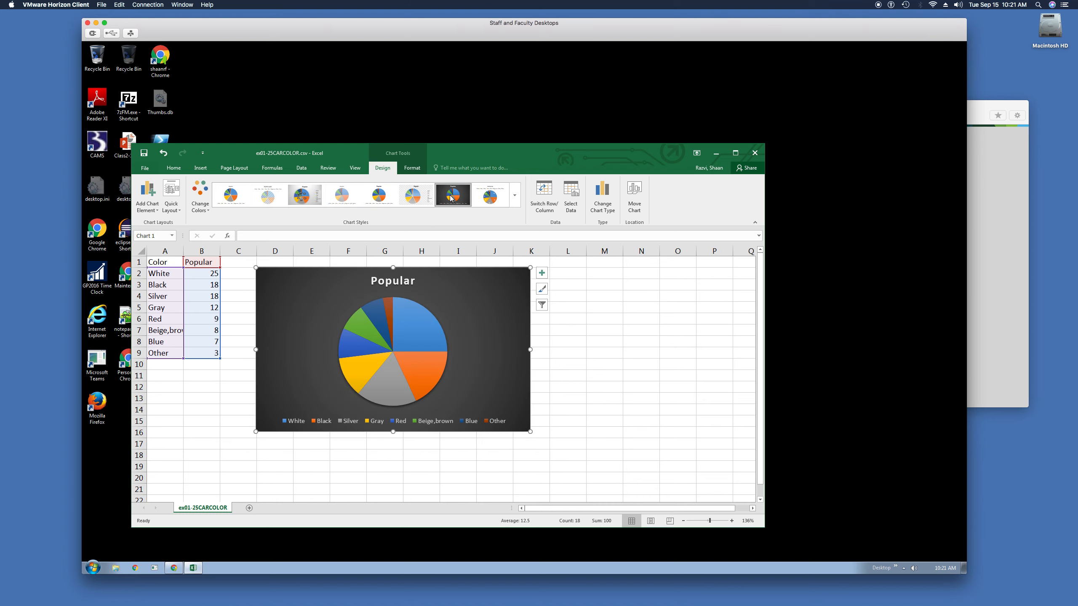
left_click(491, 196)
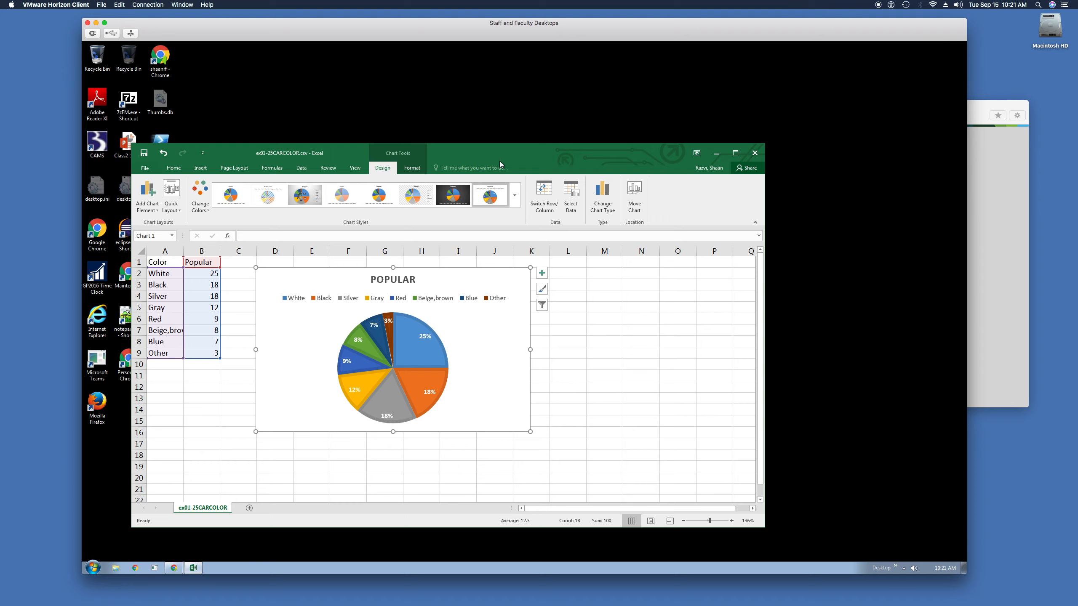
left_click(202, 208)
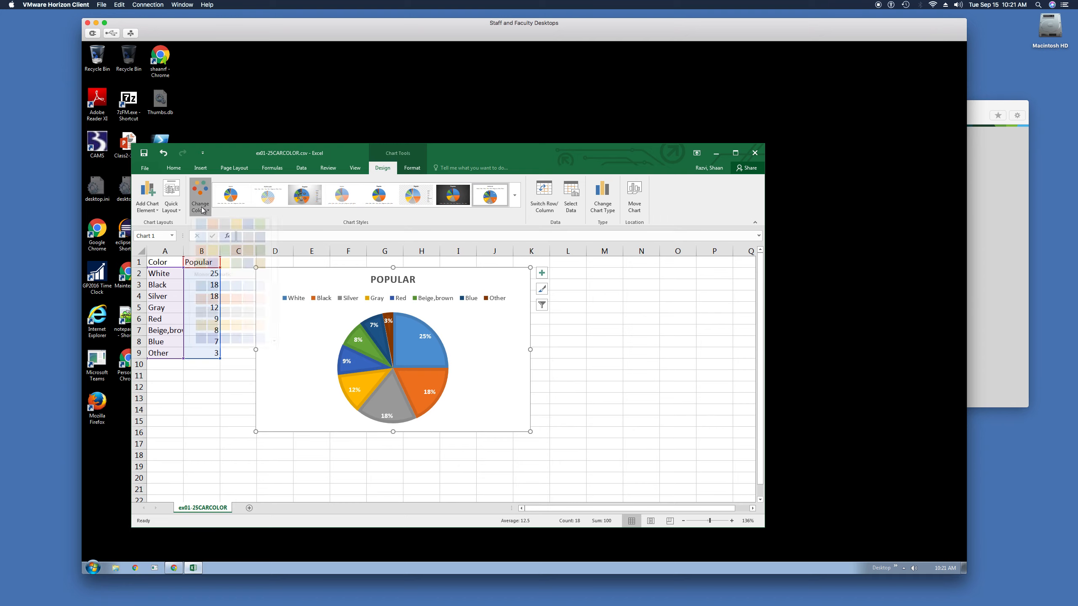
left_click(202, 210)
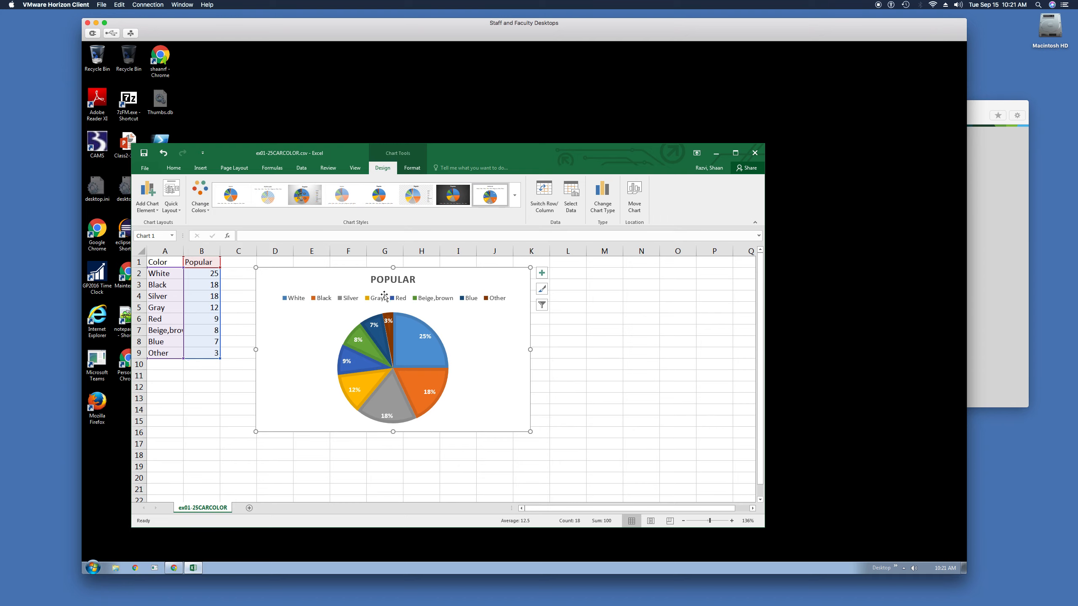
Look through the pie chart's element settings and the placement options for its data labels
double_click(387, 281)
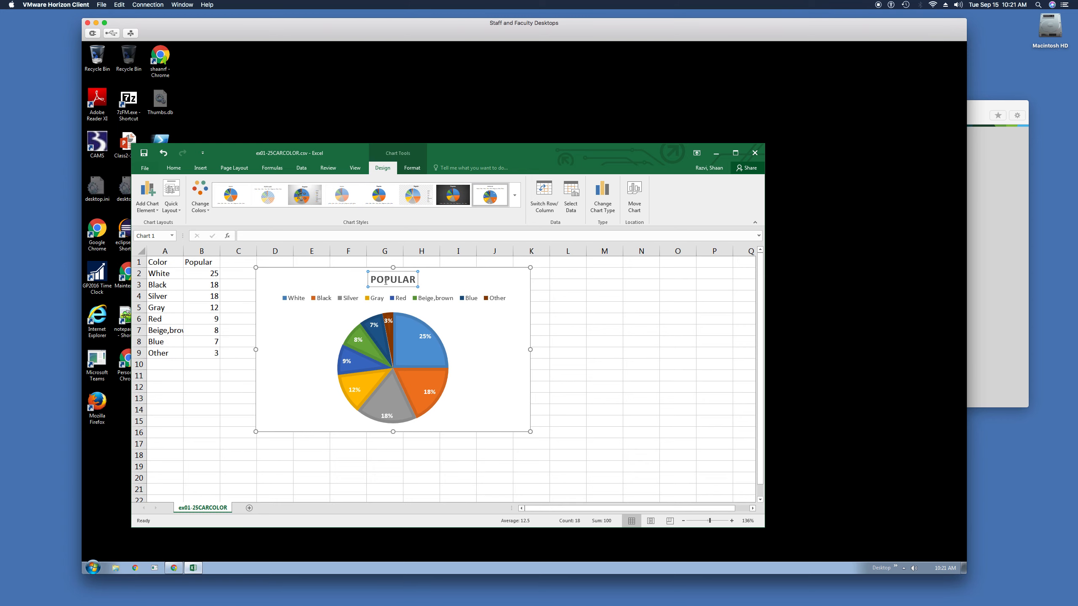
left_click(397, 351)
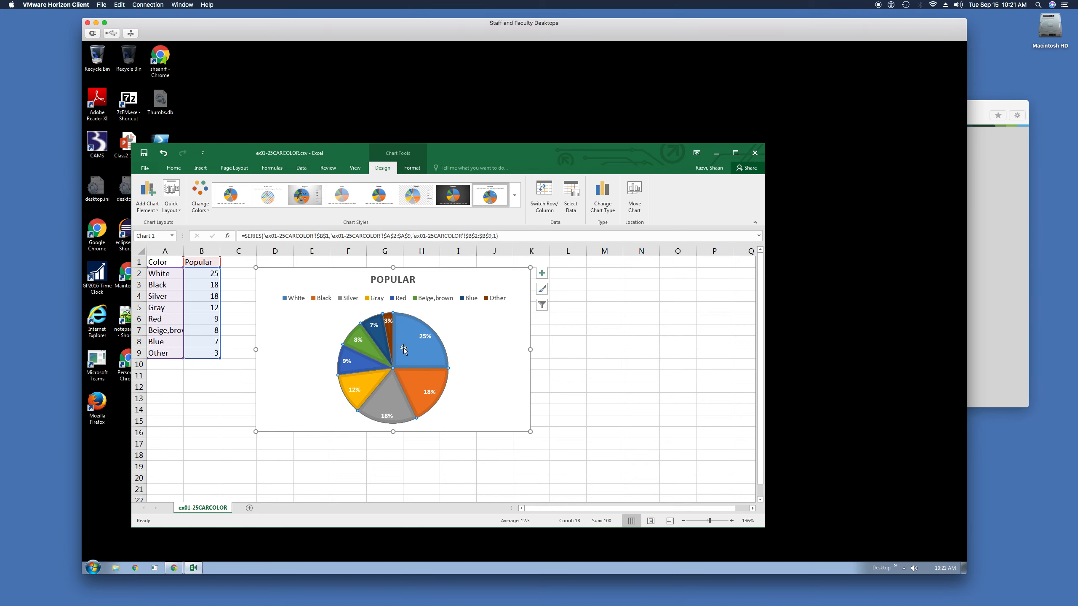
left_click(545, 277)
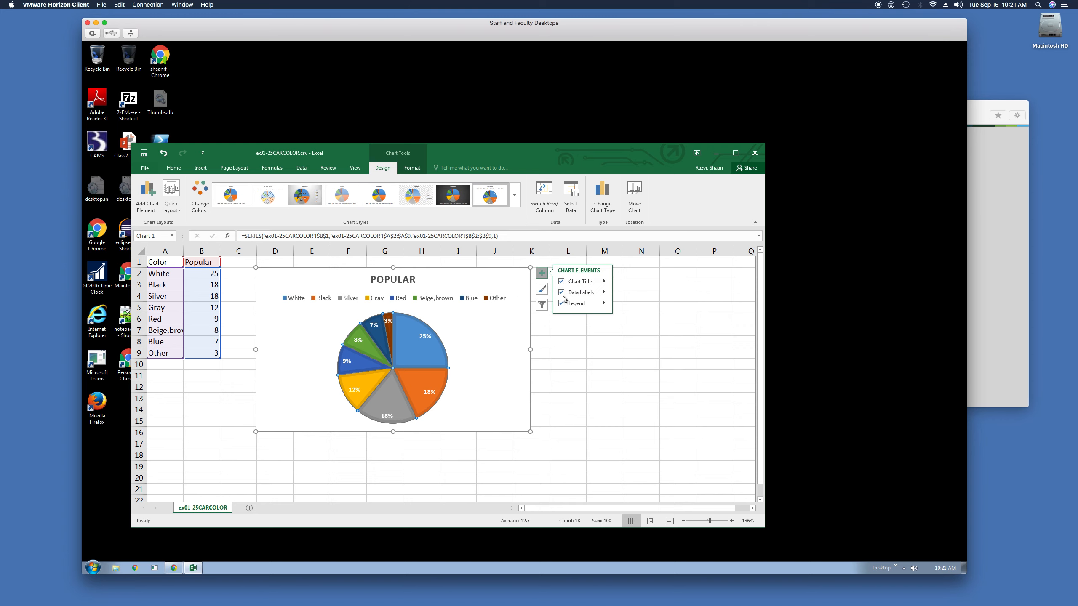
left_click(608, 294)
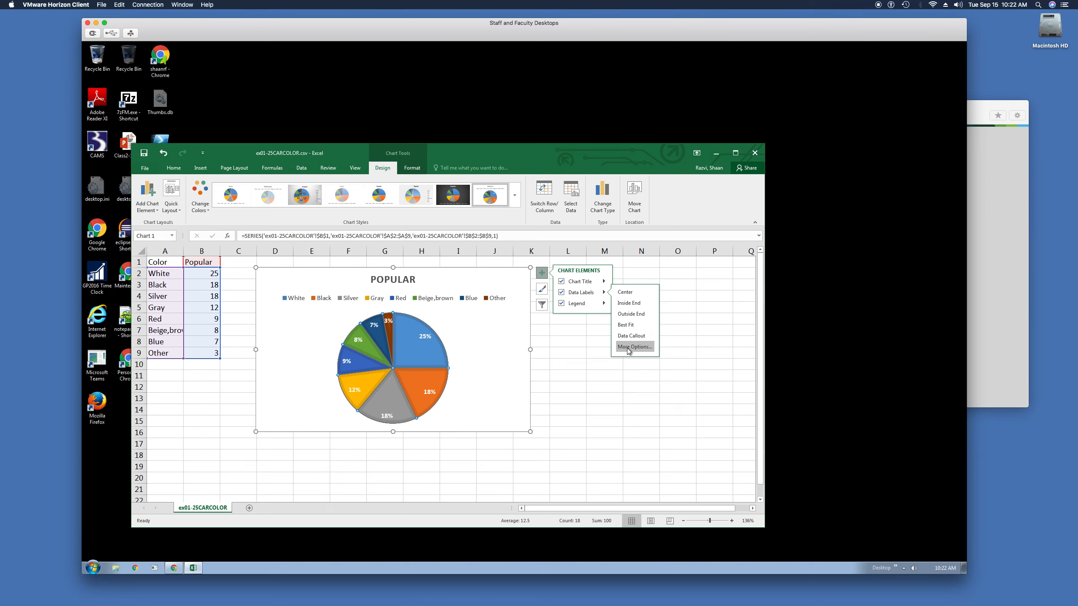
left_click(357, 456)
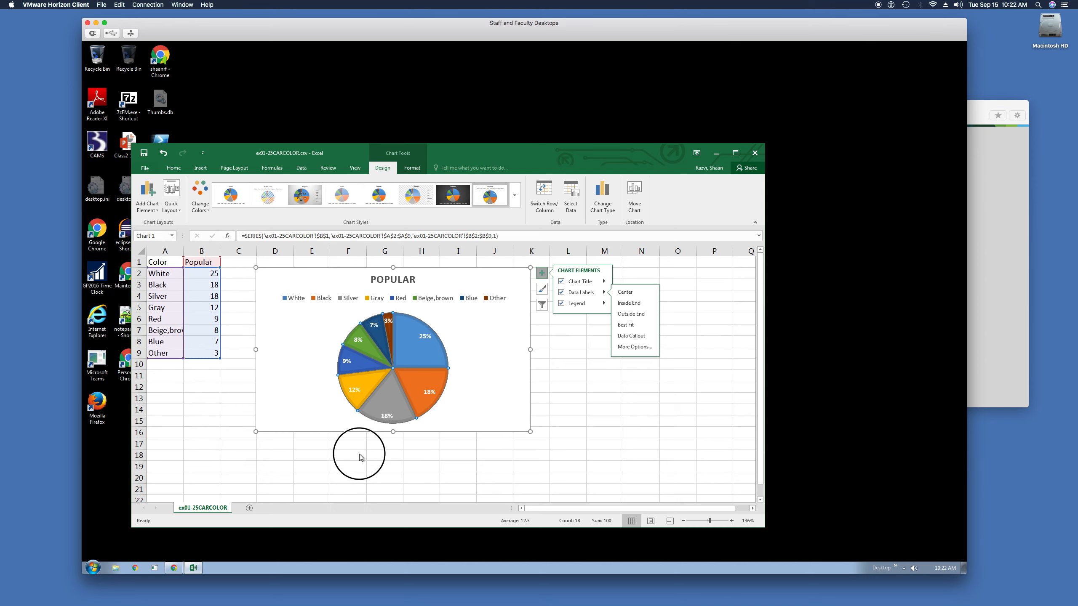